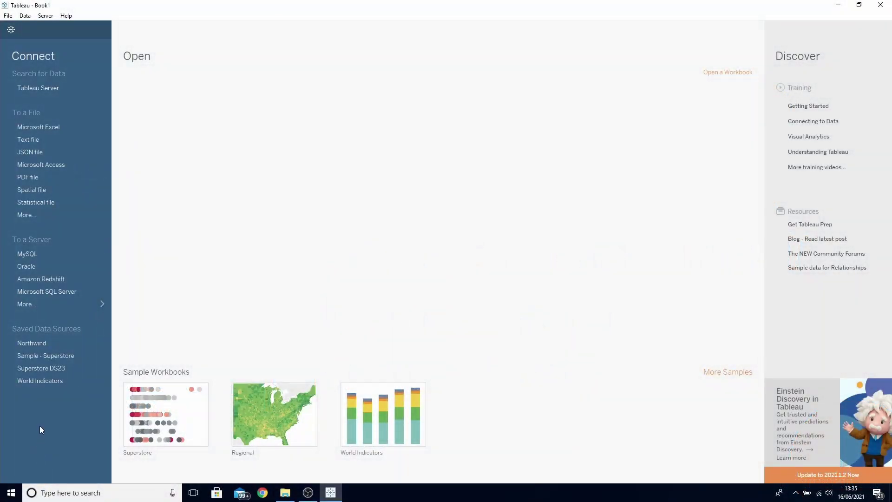
- From Sample - Superstore, put Sales on Columns and Region on Rows, fitted to Entire View
click(47, 357)
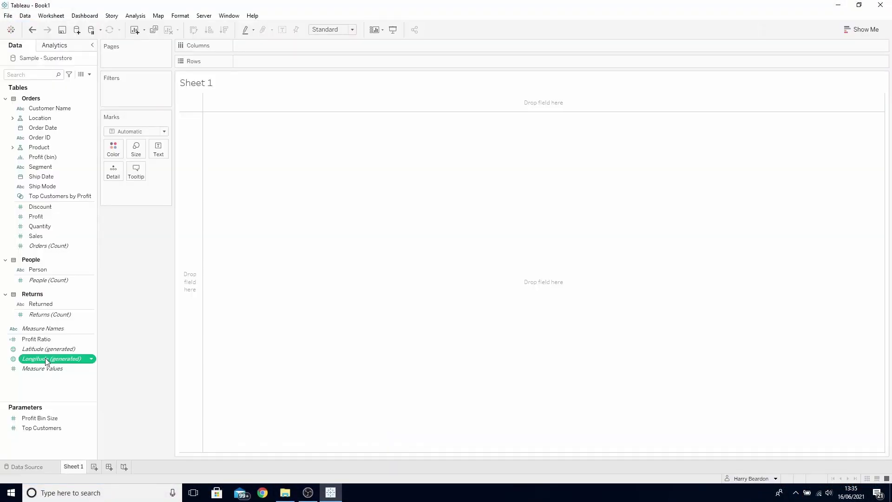
text(sa)
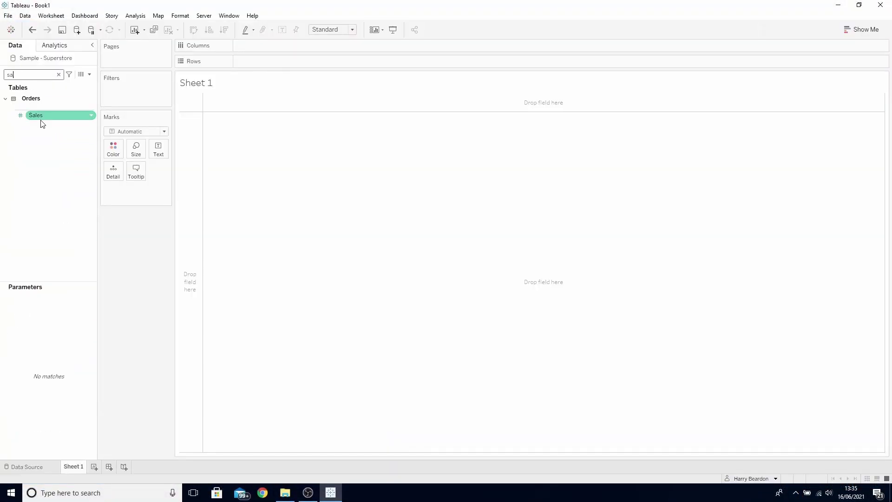
drag(40, 119, 282, 48)
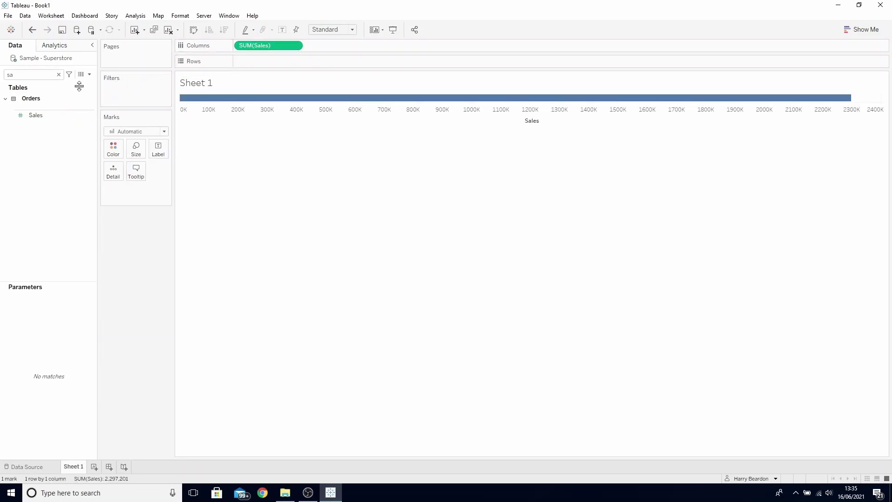
click(59, 74)
text(reg)
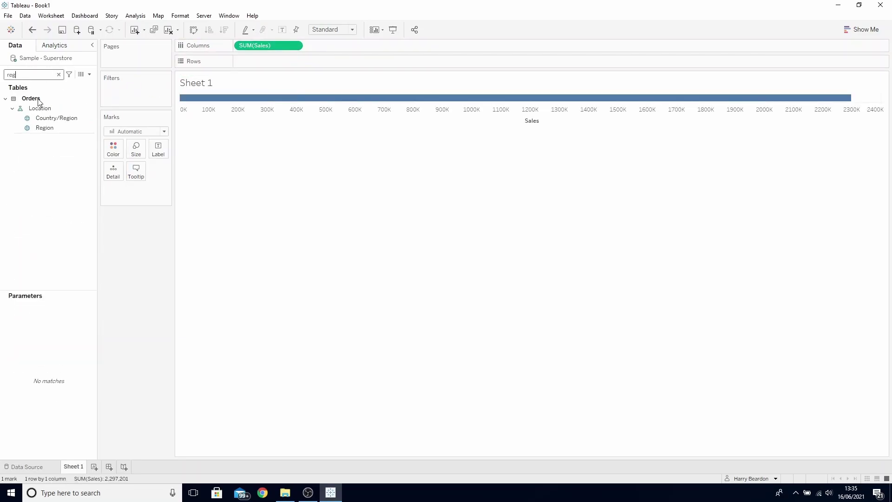
drag(46, 130, 268, 64)
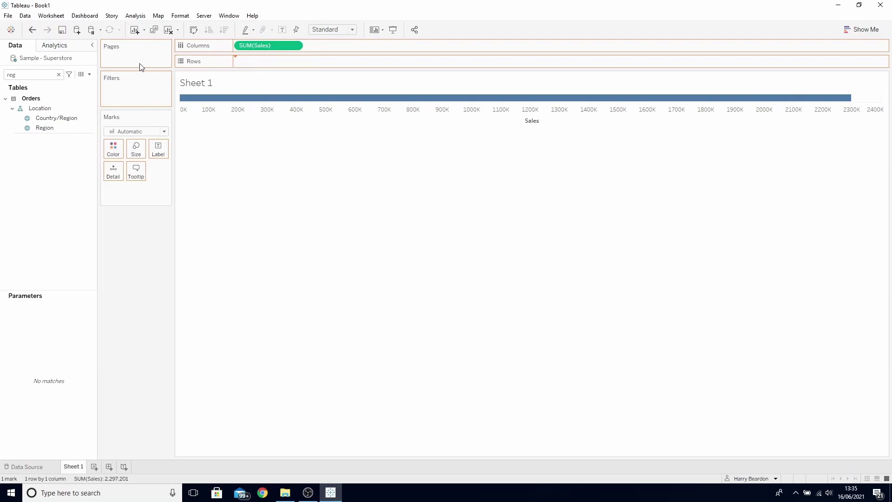
click(58, 74)
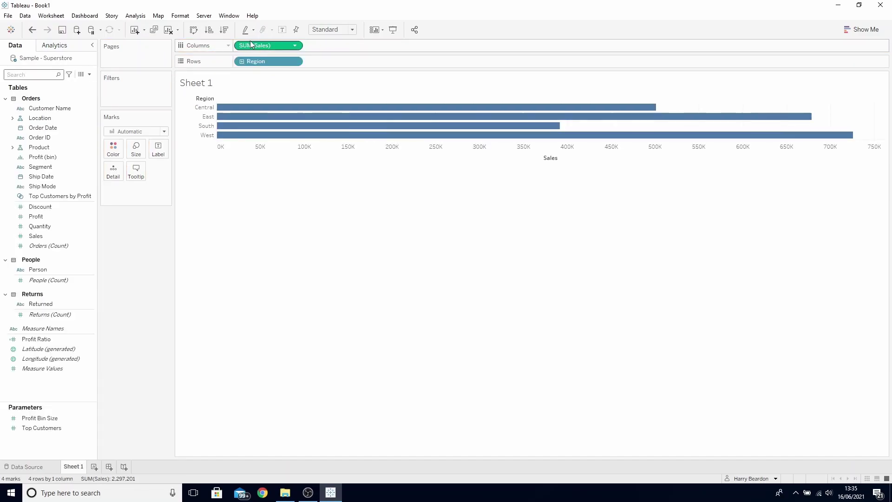
click(339, 29)
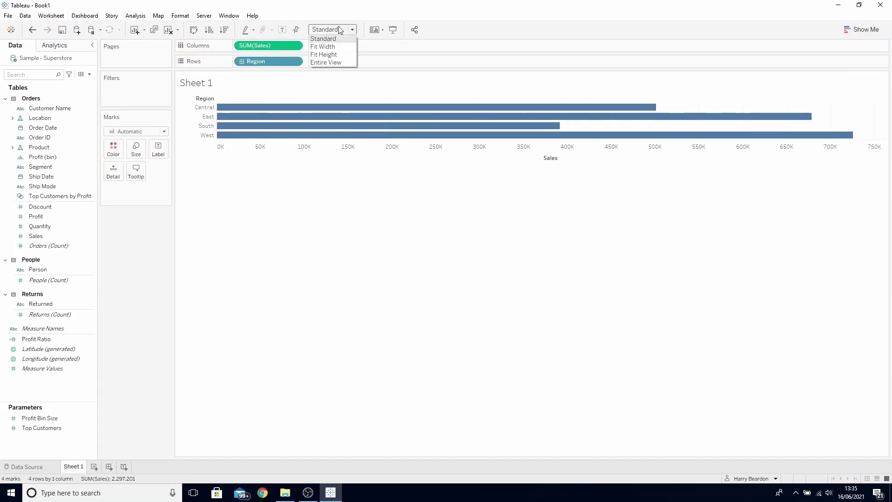
click(339, 63)
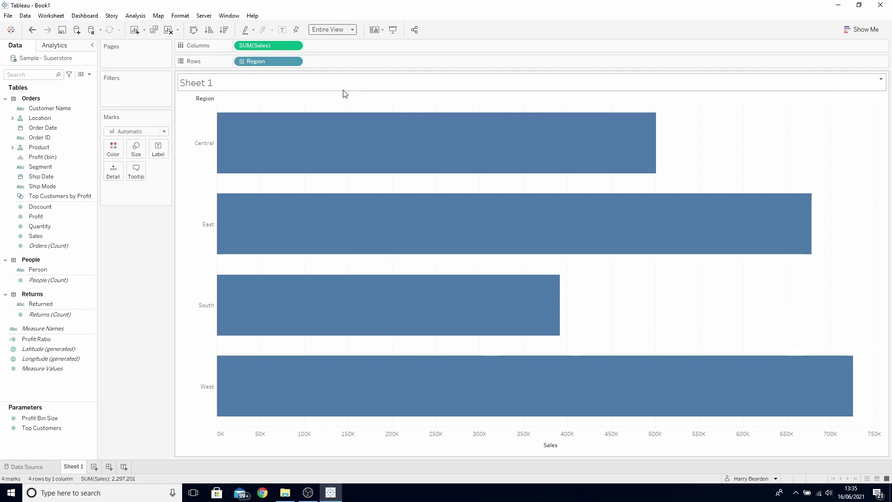
- Create a new calculated field named 'Current Year'
click(90, 74)
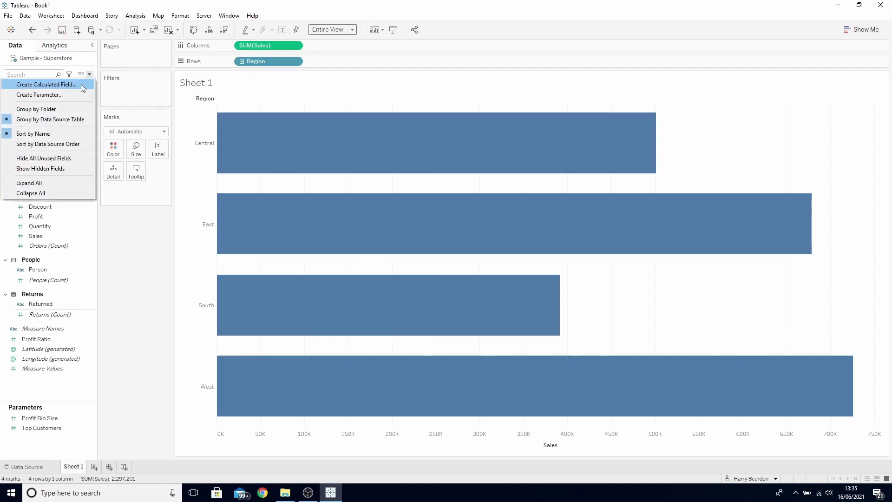
click(83, 88)
text(Curr)
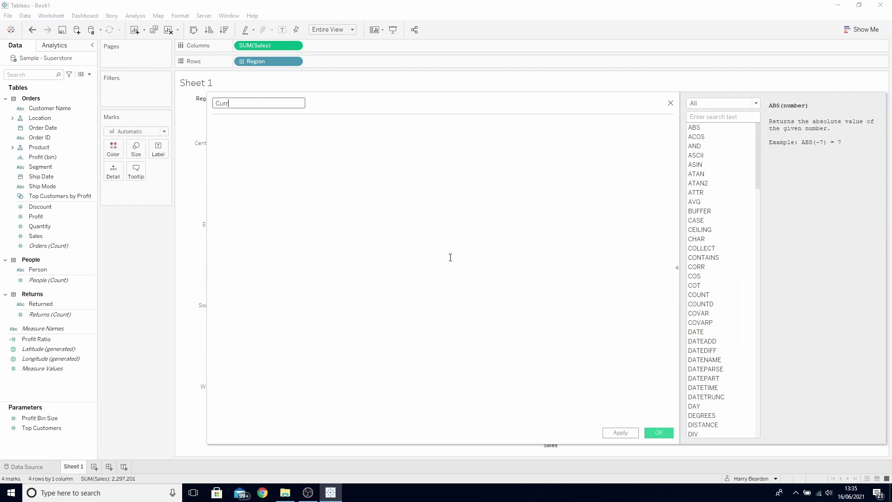
text(ent Year)
click(462, 260)
- Enter the formula YEAR([Order Date]) = {MAX(YEAR([Order Date]))}, fixing the missing closing parenthesis
text(Y)
key(Return)
text([Or)
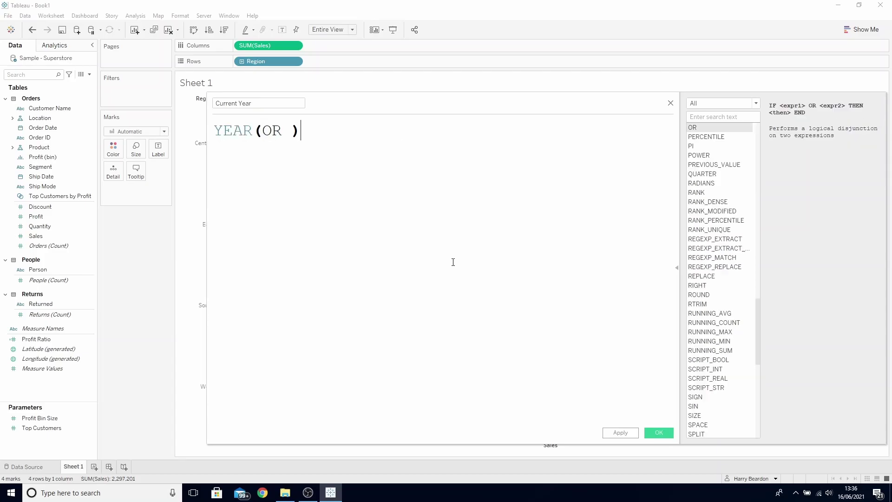
key(Return)
text(= )
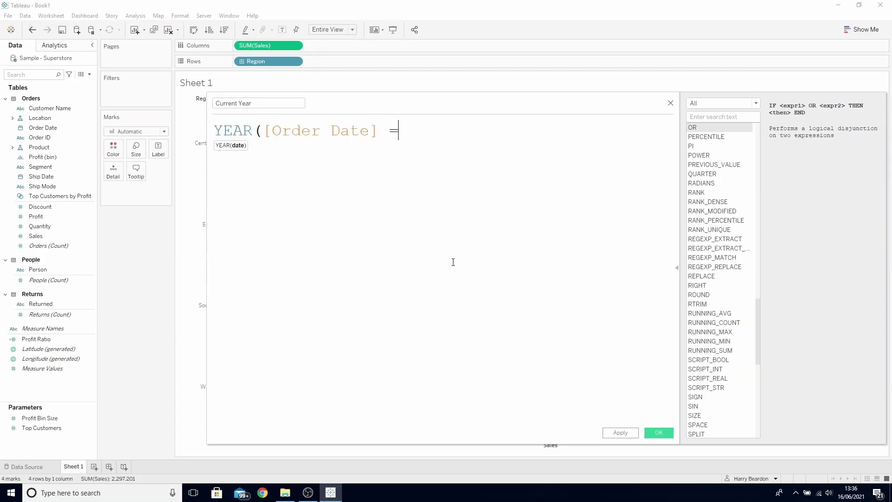
text({MAX)
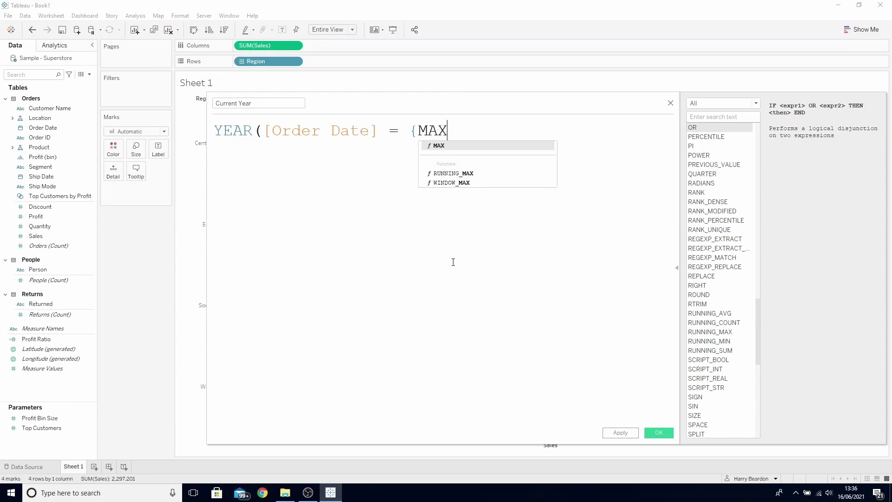
text((YEAR)
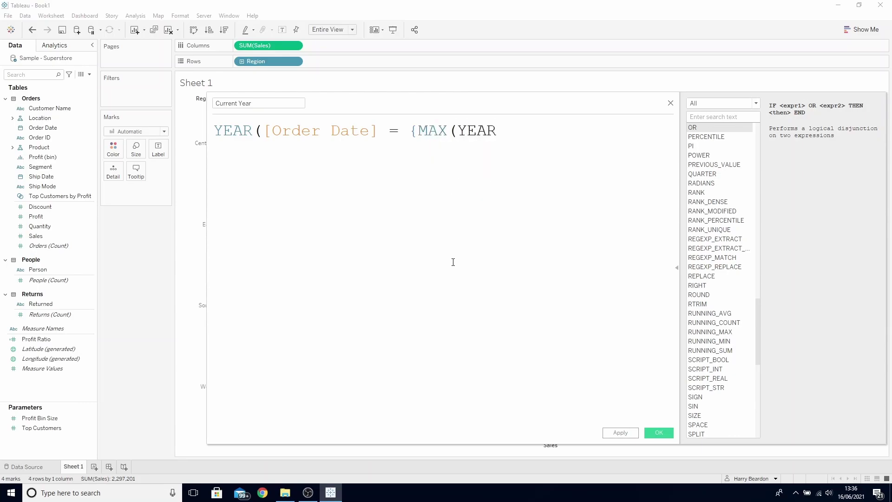
text((ORD)
key(Return)
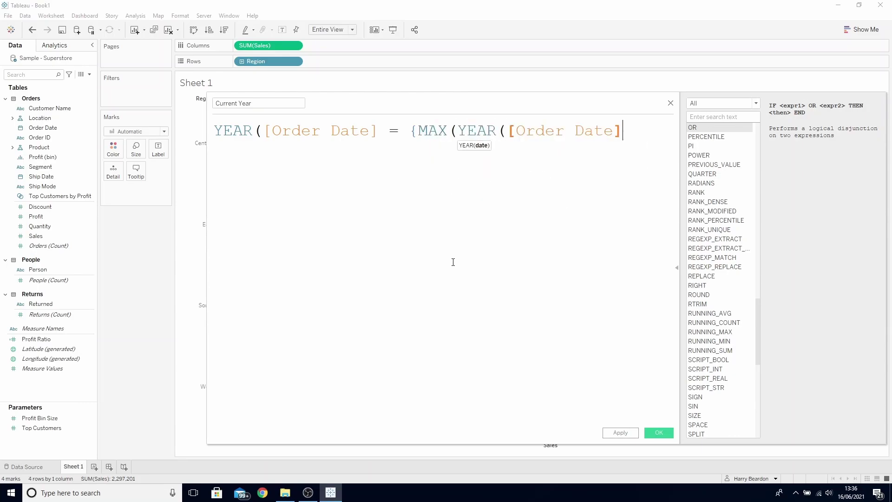
text()))
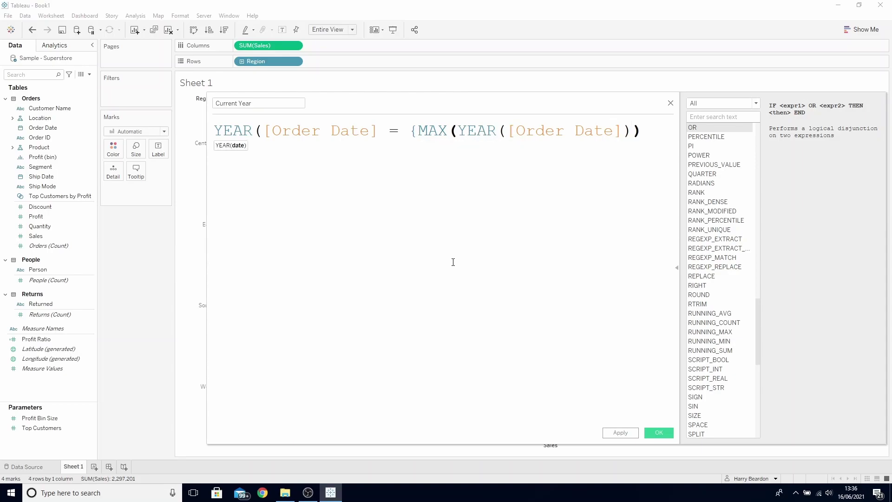
text(})
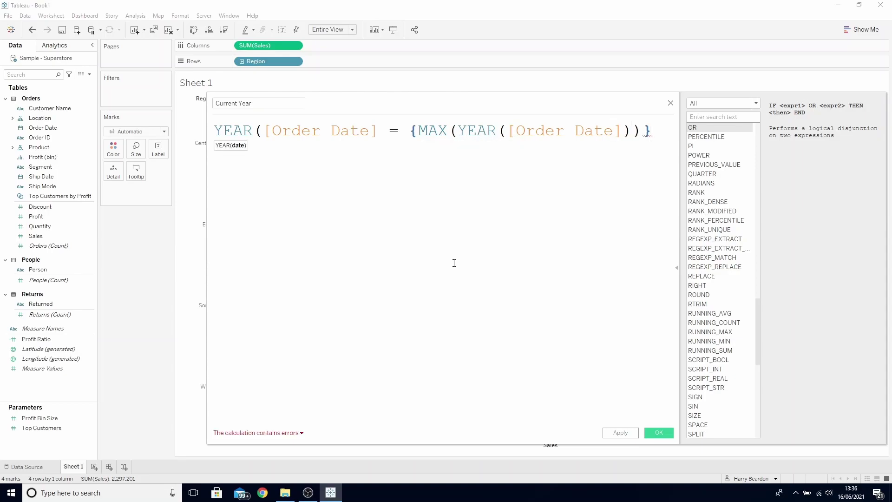
click(379, 131)
text())
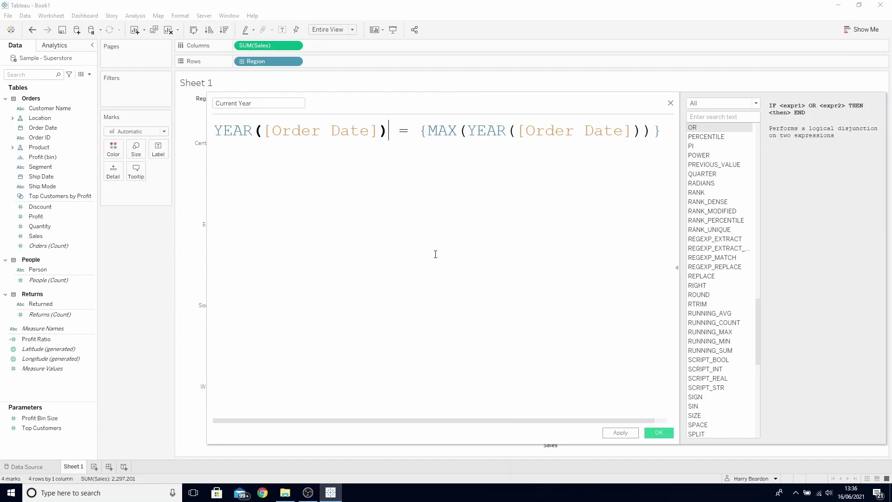
- Save the Current Year field and filter the chart to Current Year = True
click(659, 433)
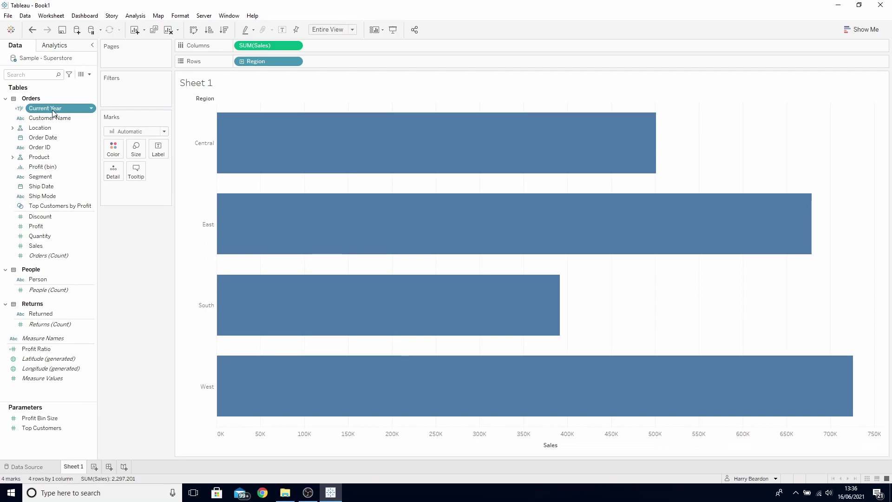
drag(58, 111, 148, 90)
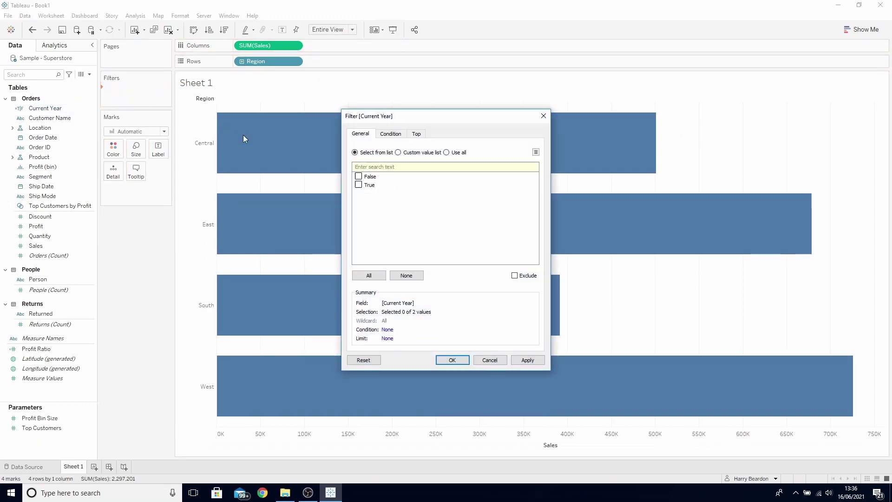
click(359, 185)
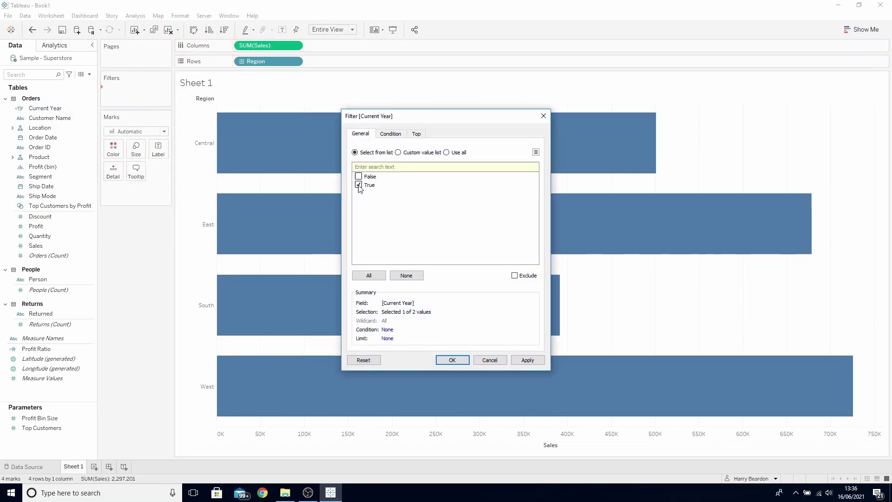
click(462, 361)
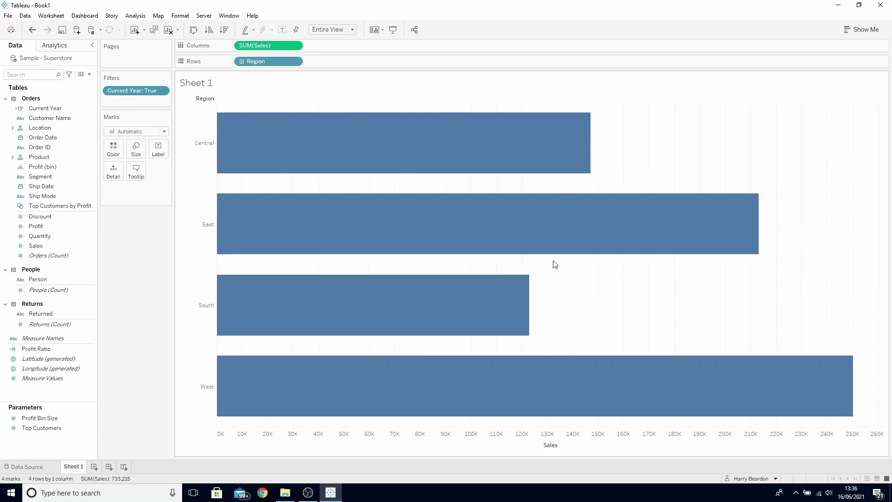
- Duplicate the Current Year field and open the copy for editing
click(60, 109)
right_click(60, 110)
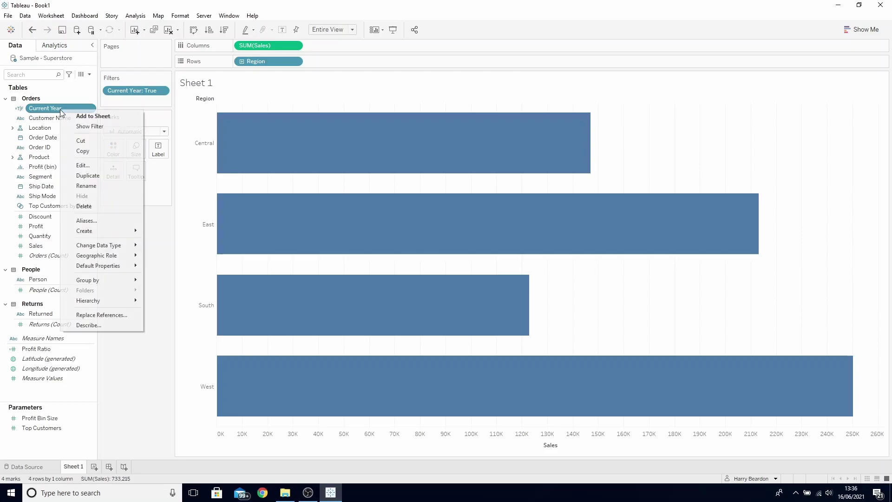
click(95, 176)
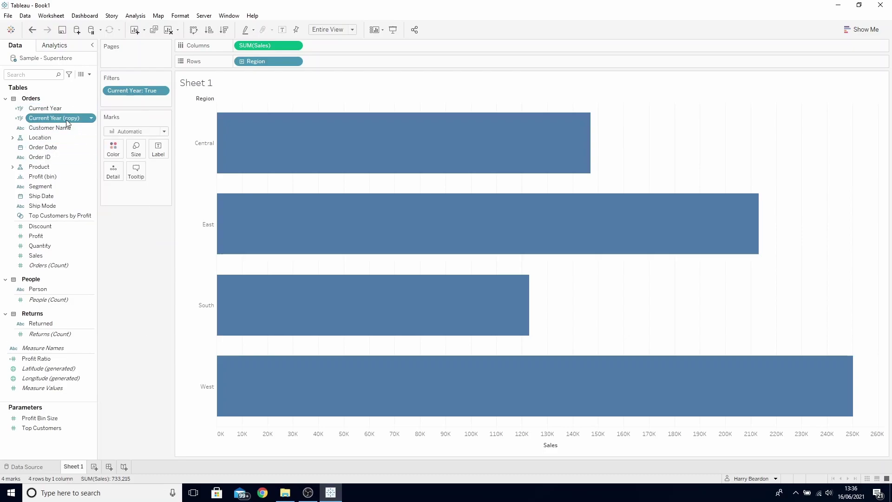
right_click(66, 119)
click(86, 173)
- Rename the copy to 'Prior Year', append -1 to its formula, and save it
triple_click(285, 103)
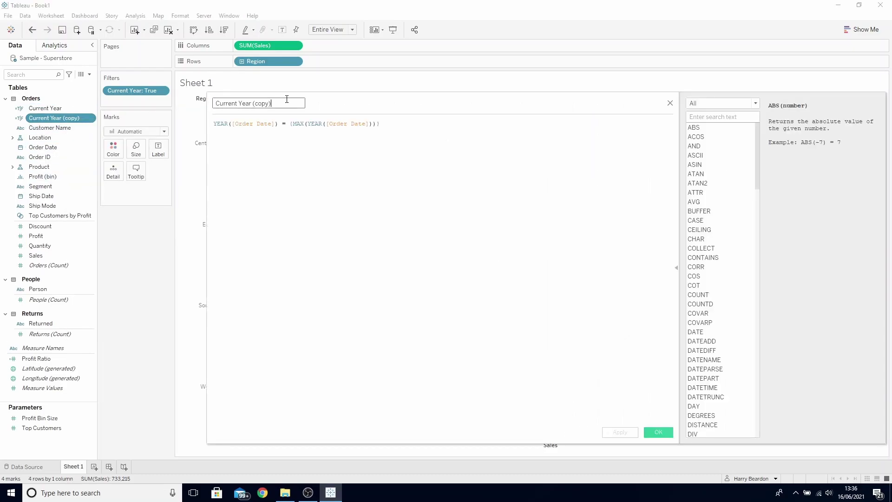
text(pri)
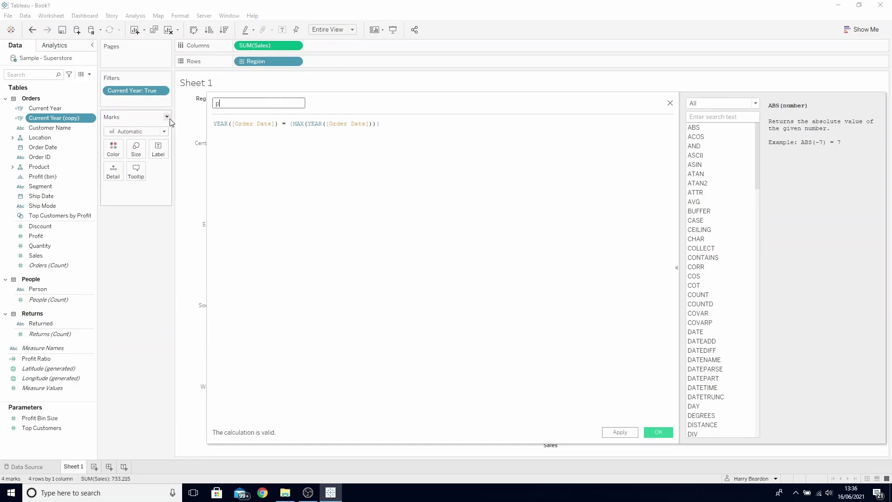
key(BackSpace)
text(Prior YEAR)
scroll(474, 200, up, 5)
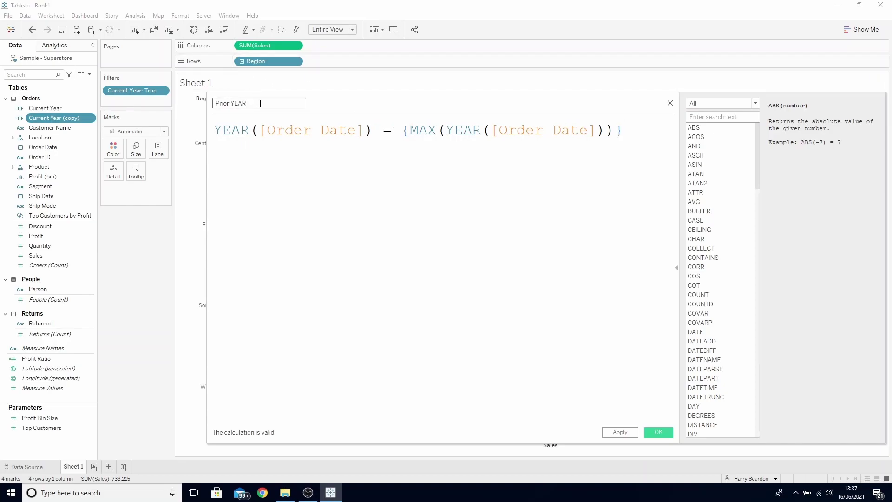
key(BackSpace)
key(BackSpace)
key(BackSpace)
key(BackSpace)
text(Year)
click(636, 147)
text(-1)
click(662, 433)
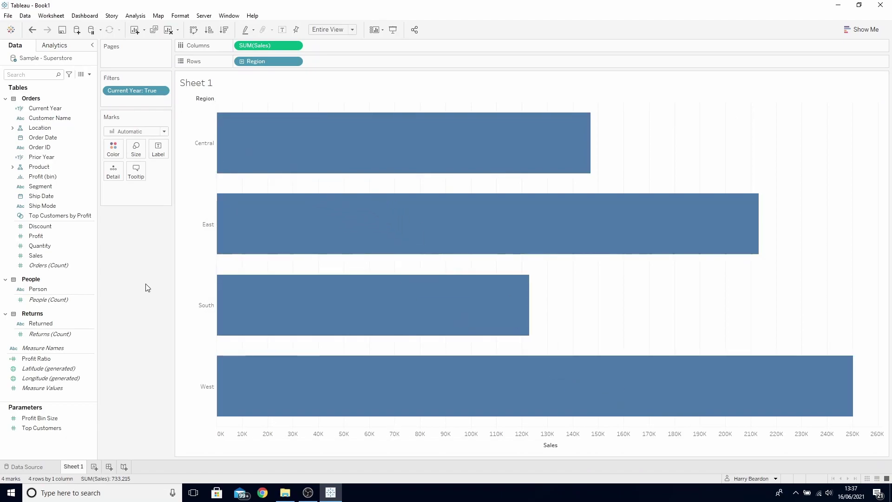
- Start a calculated field 'PY Sales' with formula beginning {FIXED [Region]:
click(89, 74)
click(74, 84)
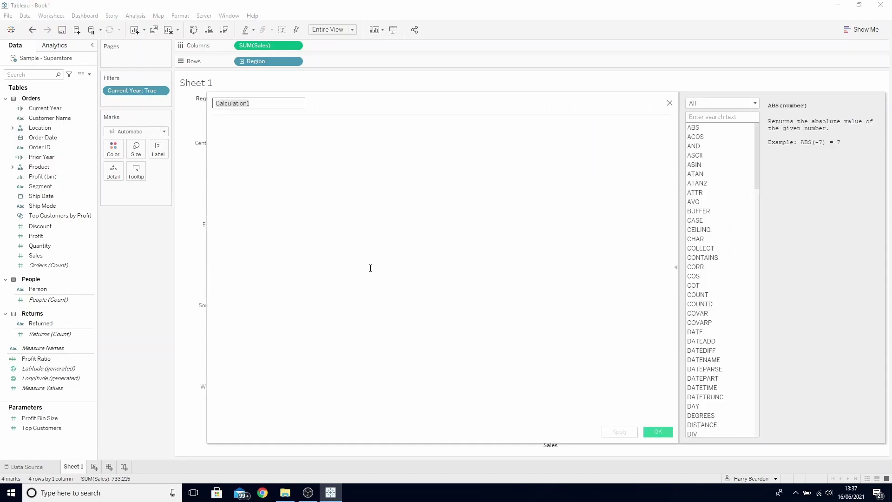
text(PY Sales)
key(Tab)
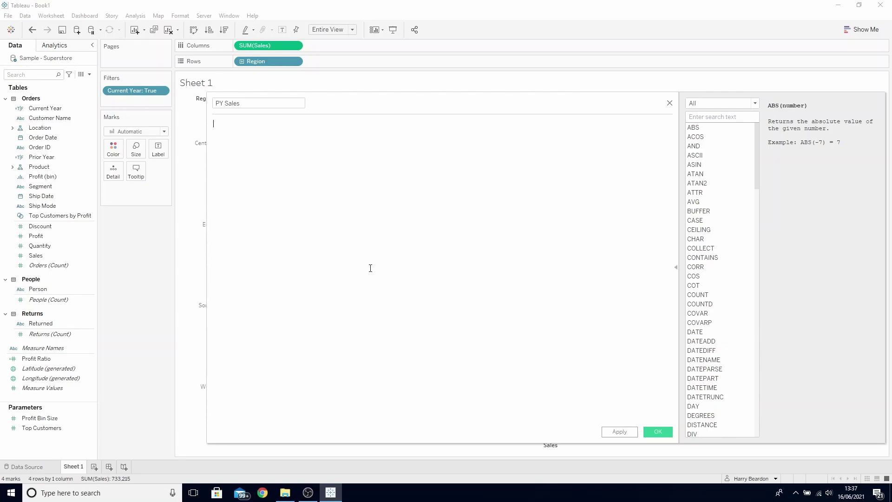
text({FIXED REG)
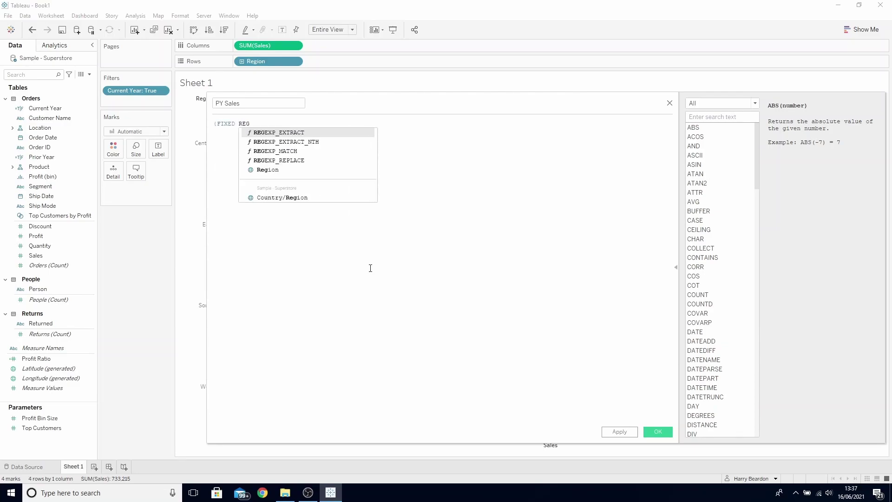
key(Down)
key(Down)
key(Down)
key(Down)
key(Return)
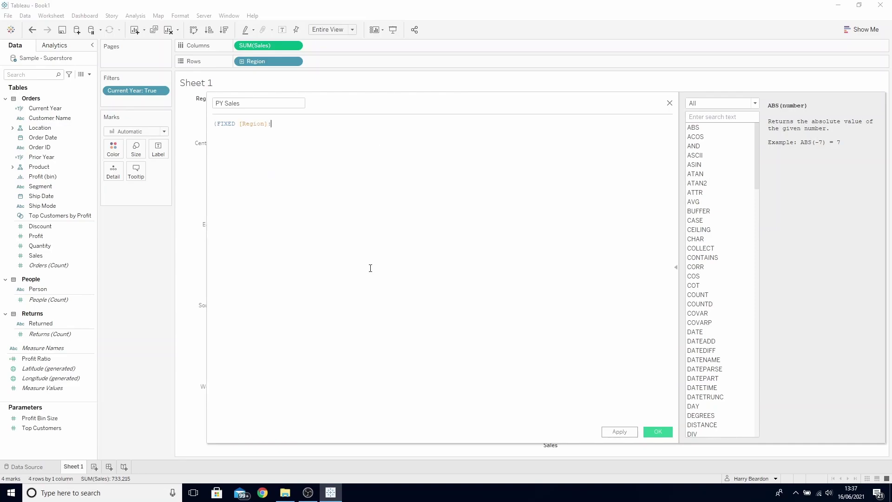
text(:)
scroll(422, 271, up, 3)
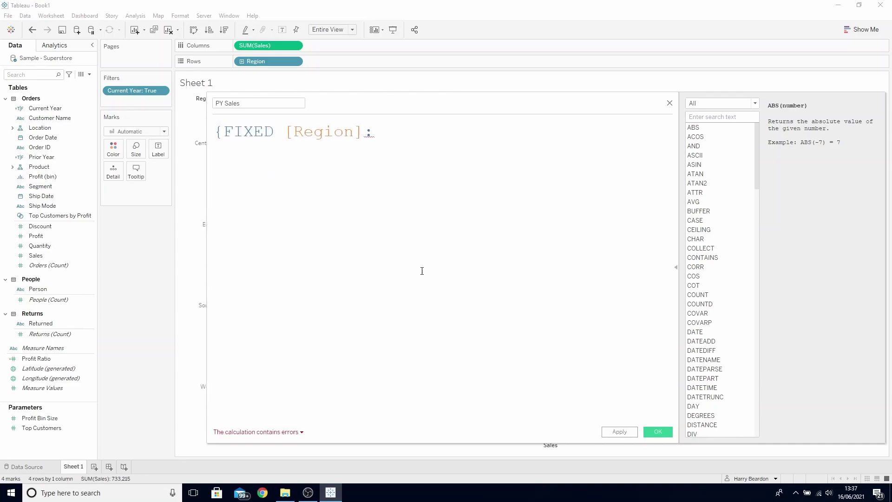
- Finish it with SUM(IF [Prior Year] THEN [Sales] END)}, save, and add PY Sales to Detail
text(SUM()
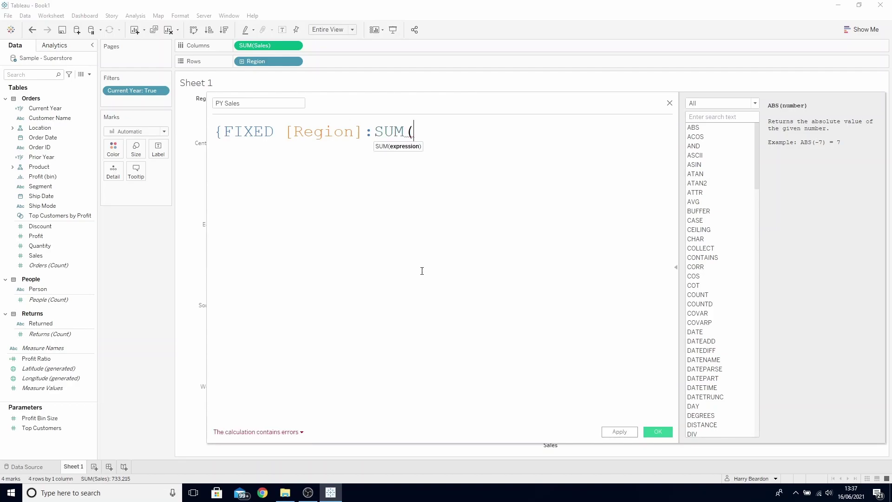
text(IF PRIOR)
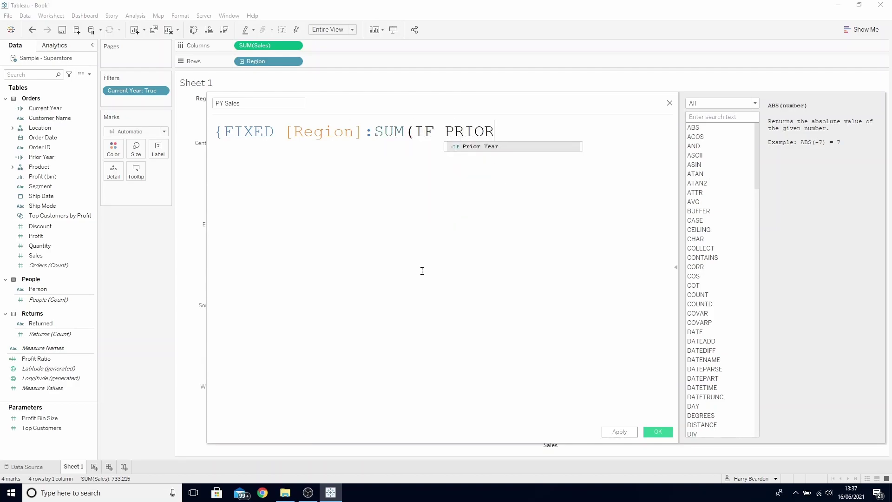
key(Return)
text(THEN SA)
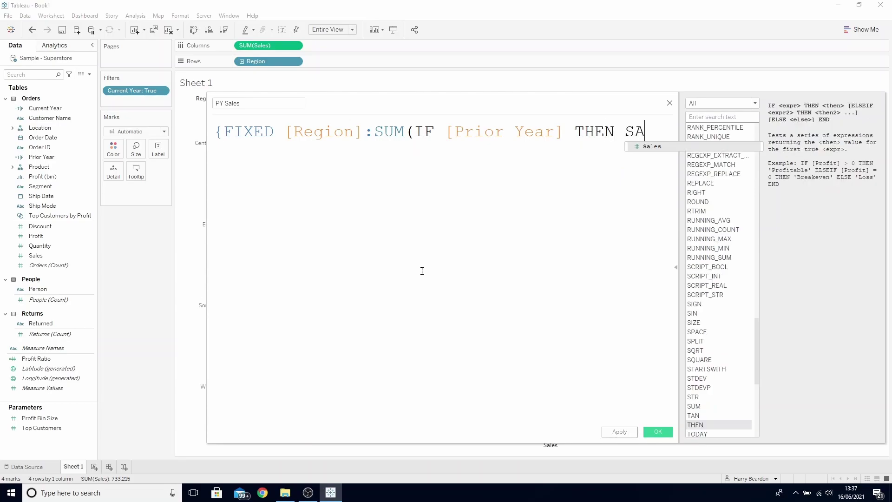
key(Return)
text(END))
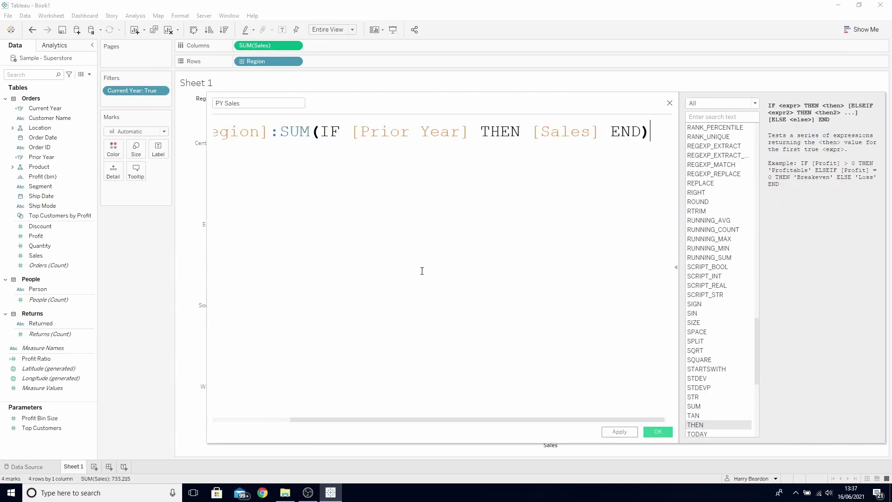
text(})
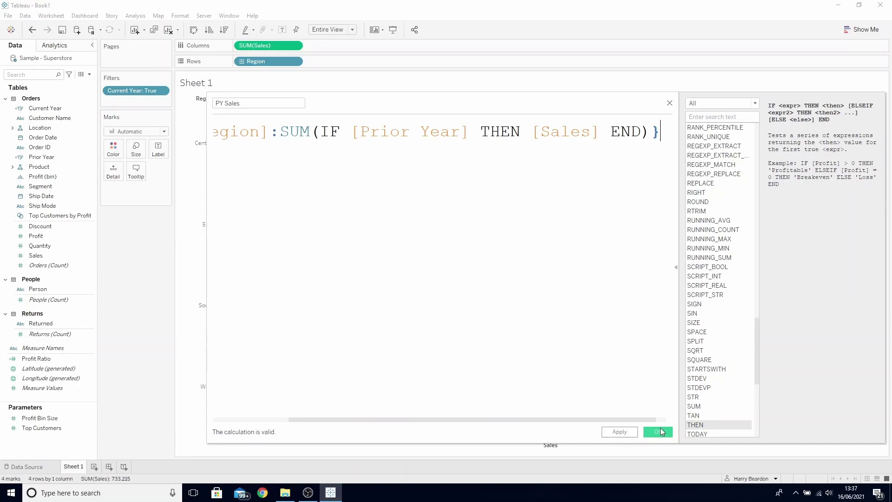
click(662, 432)
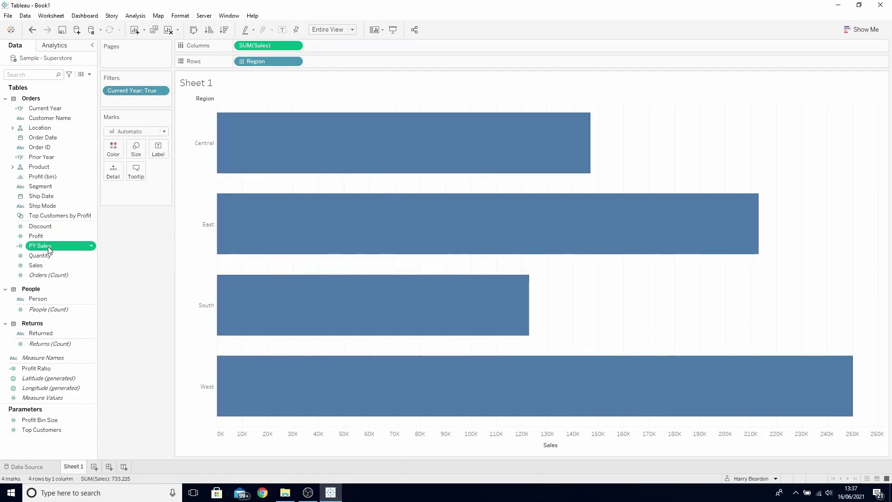
drag(49, 250, 116, 173)
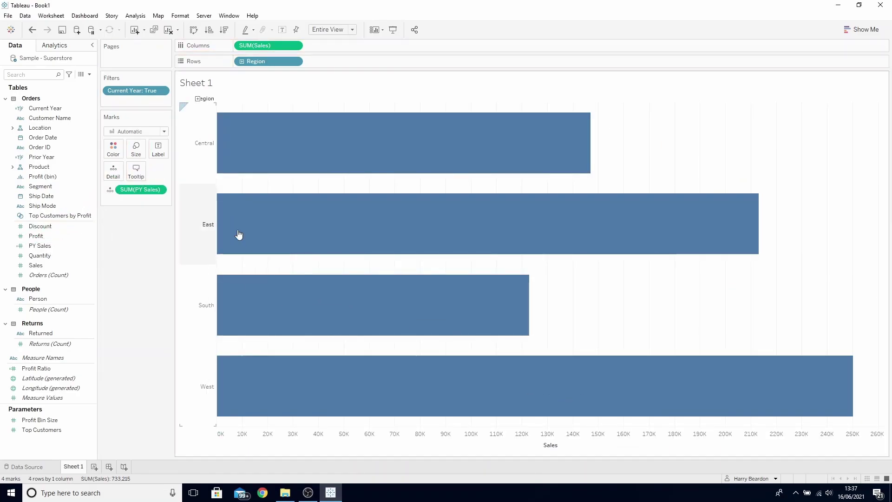
- Add a per-cell reference line on the Sales axis at SUM(PY Sales), with no tooltip
right_click(488, 445)
click(510, 431)
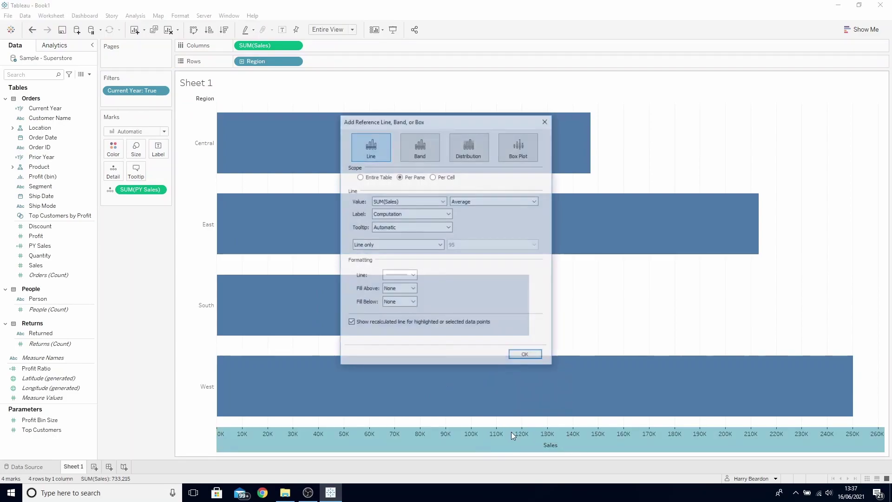
click(443, 176)
click(444, 201)
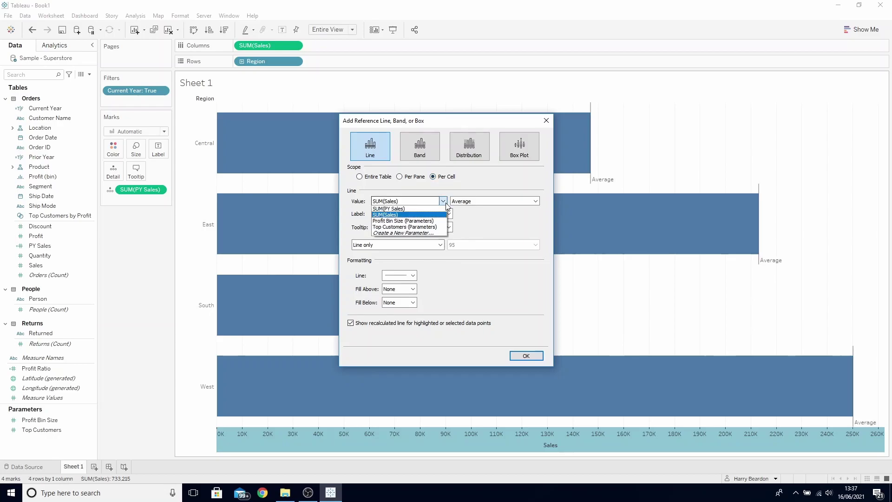
click(437, 209)
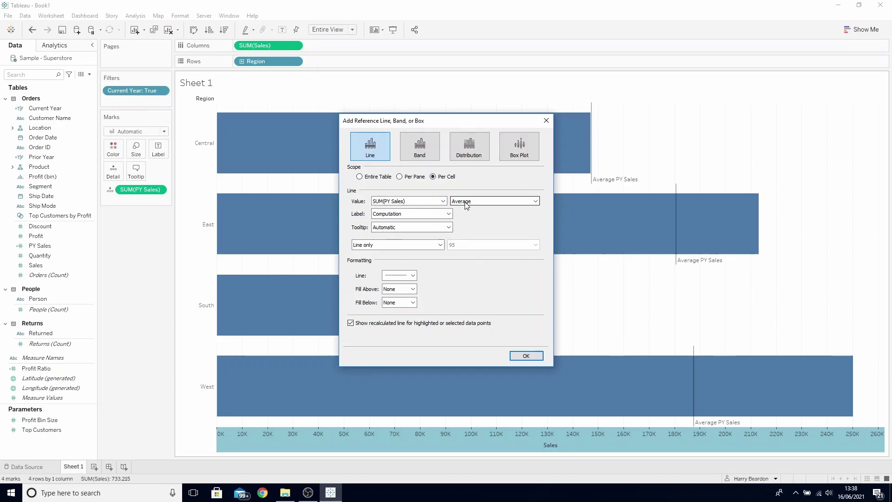
click(466, 203)
click(470, 214)
click(448, 227)
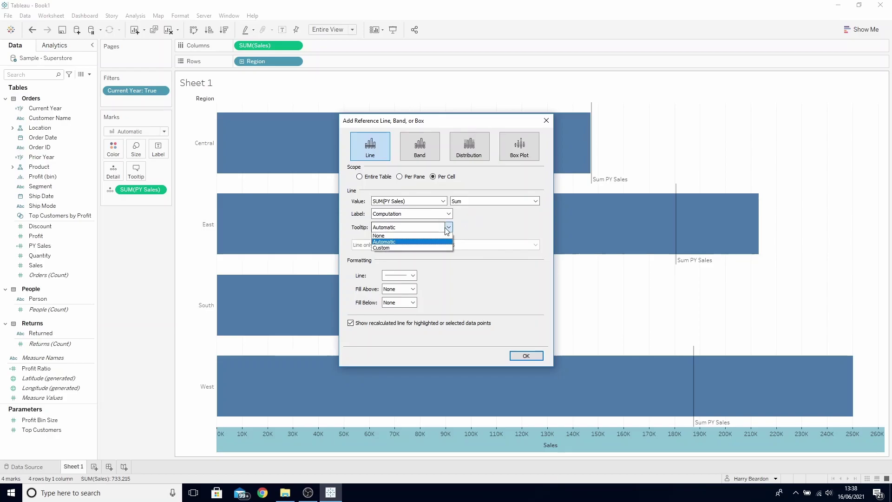
click(446, 235)
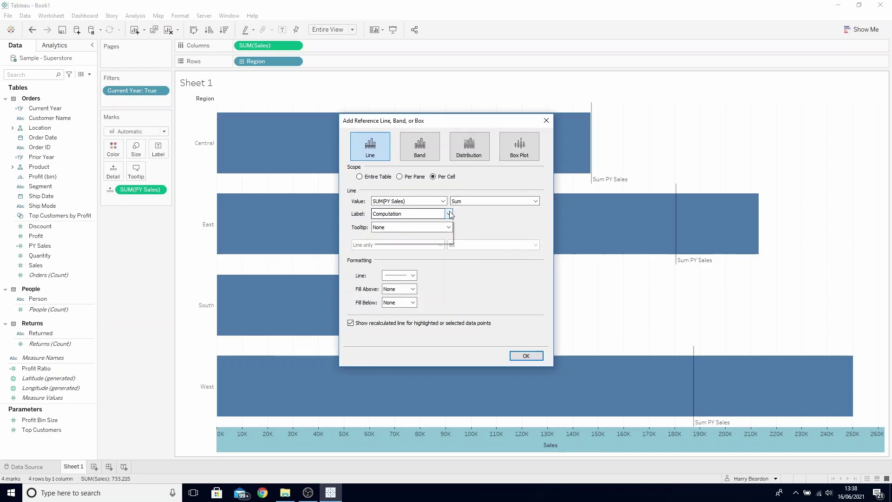
- Give the reference line the custom label 'PY Sales: <Value>'
click(450, 214)
click(439, 238)
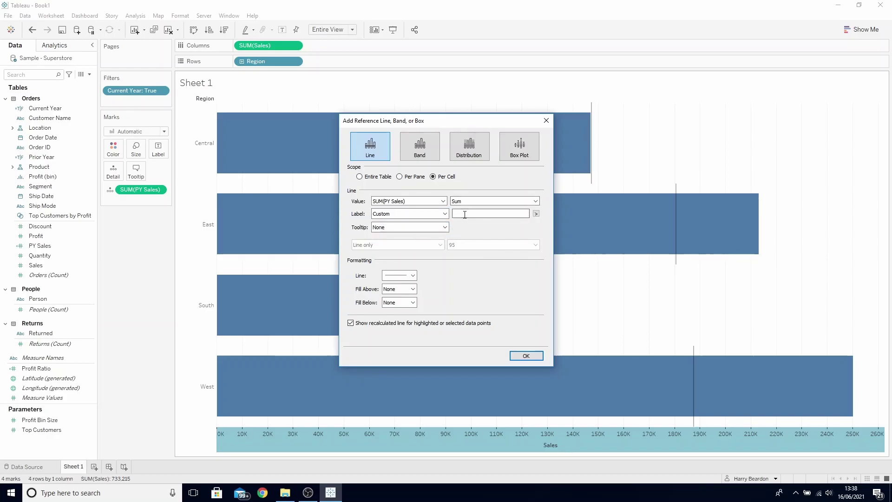
click(464, 214)
text(PY Sales:)
click(537, 216)
click(564, 255)
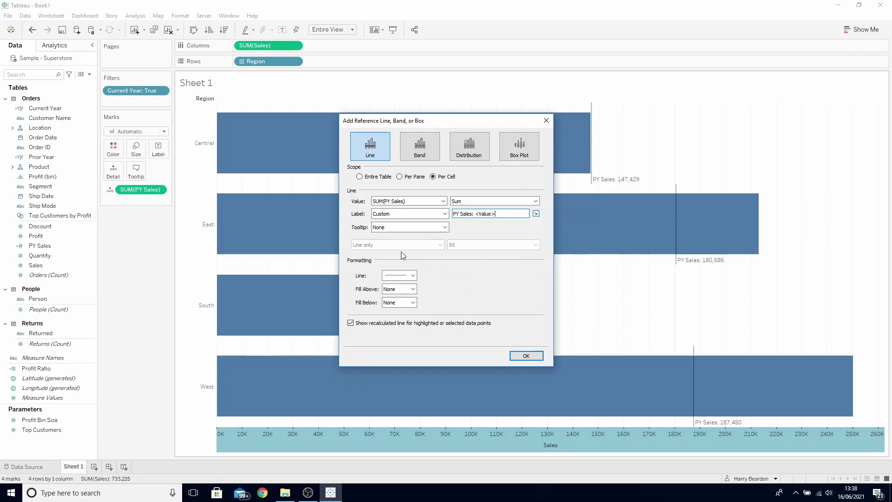
- Make the reference lines black and apply the settings
click(406, 276)
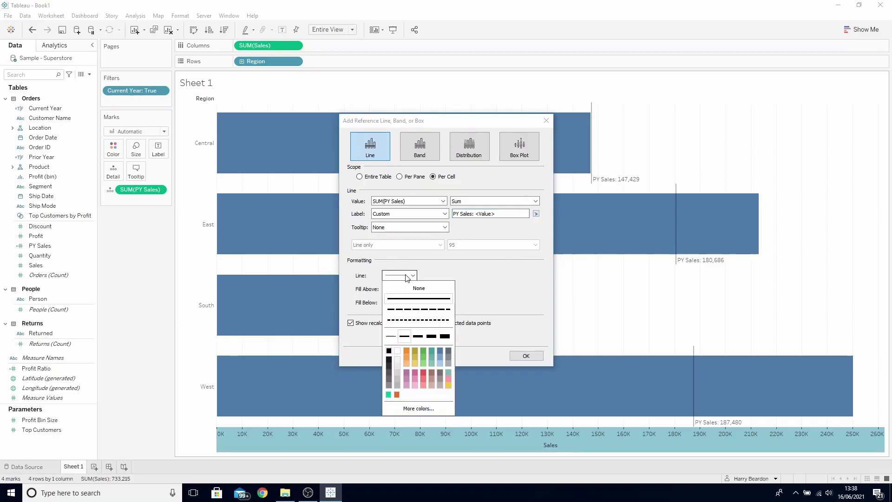
click(389, 351)
click(481, 285)
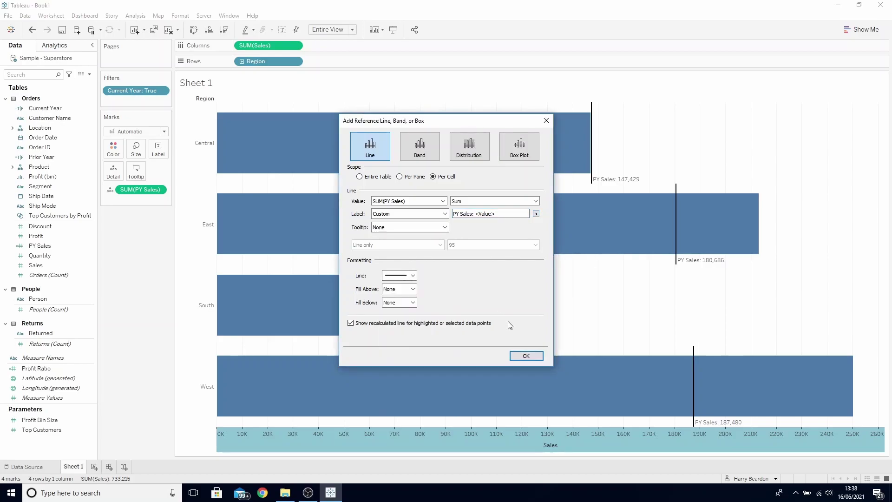
click(523, 356)
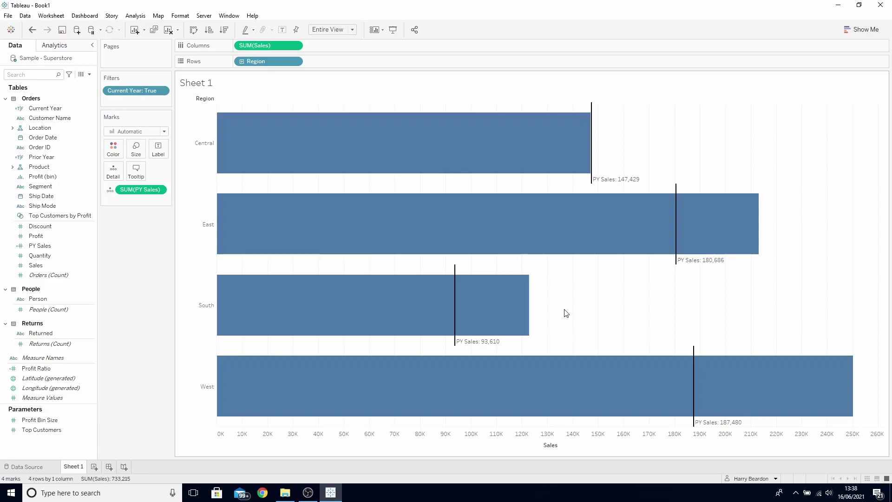
- Create a new calculated field named 'CY Year Sales Above or Below'
click(89, 74)
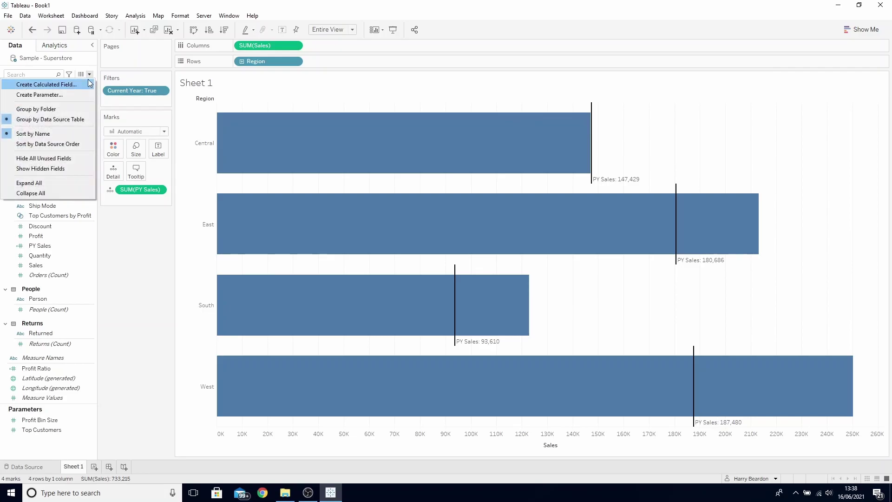
click(47, 84)
text(CY)
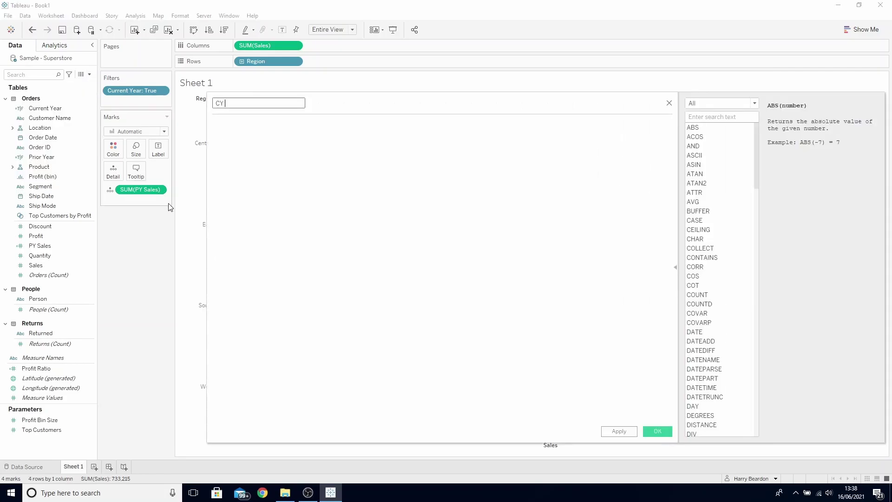
text( Year Sales Above or Below)
- Enter the formula SUM([Sales])>SUM([PY Sales]) and save the field
click(337, 187)
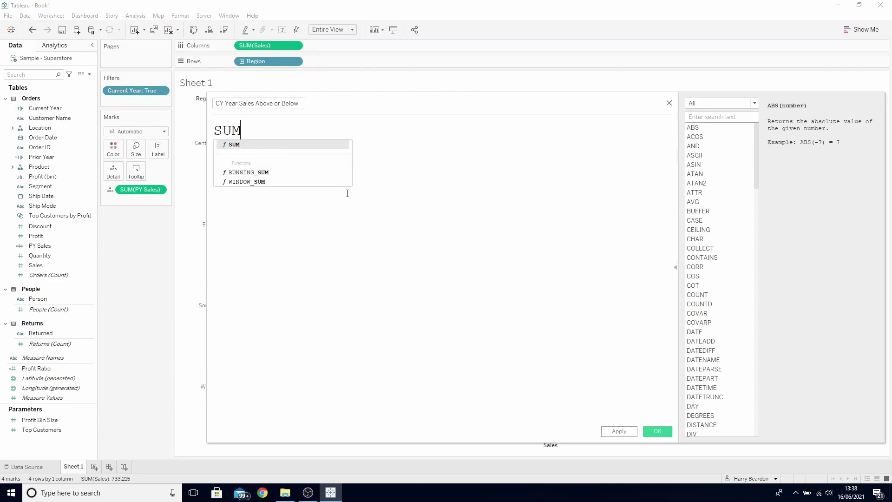
text(([Sales]))
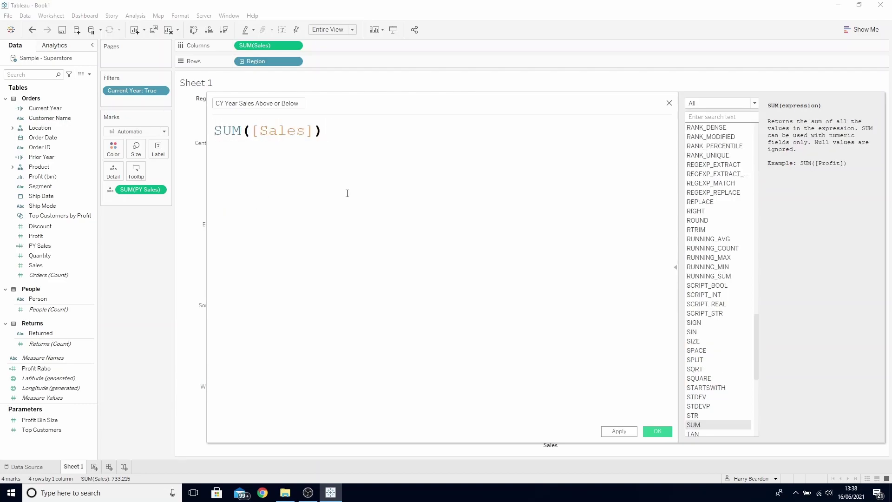
text(>SUM(PY)
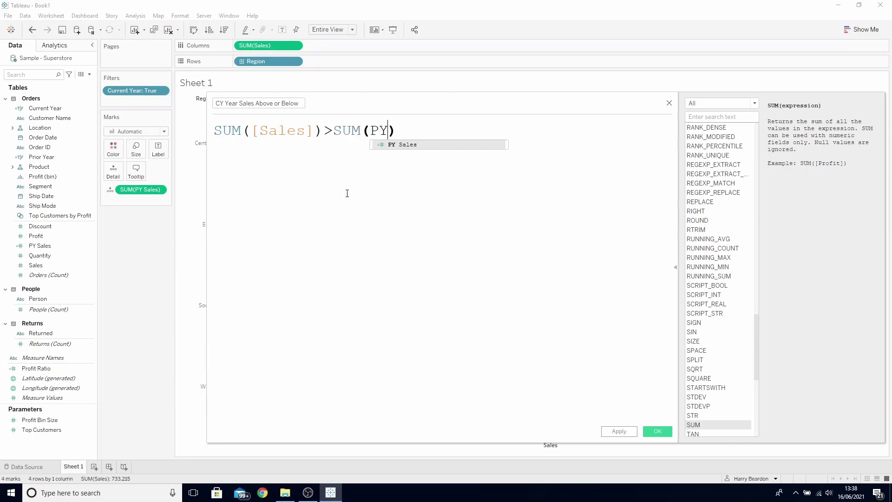
key(Return)
key(Right)
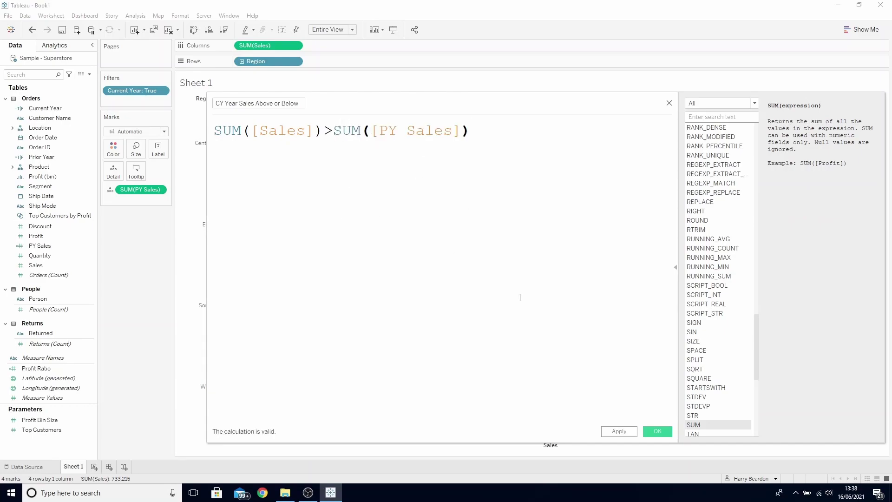
click(657, 431)
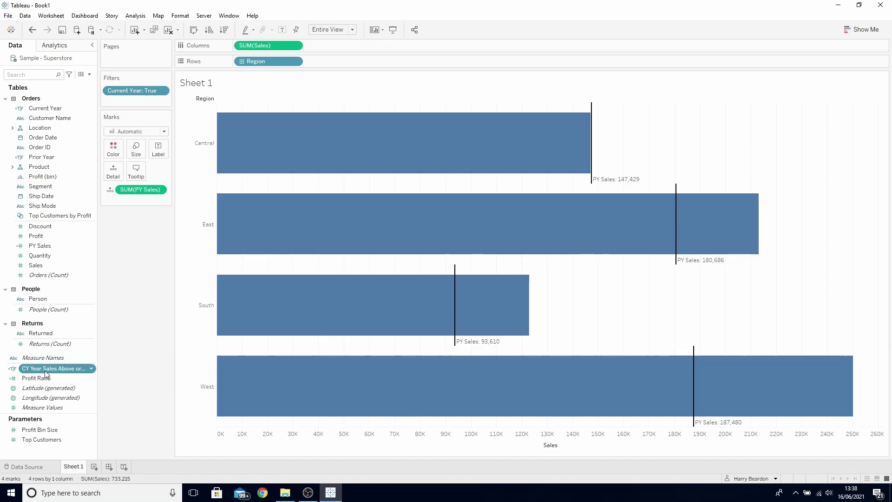
- Put CY Year Sales Above or Below on Color, with True blue and False red
drag(45, 370, 119, 154)
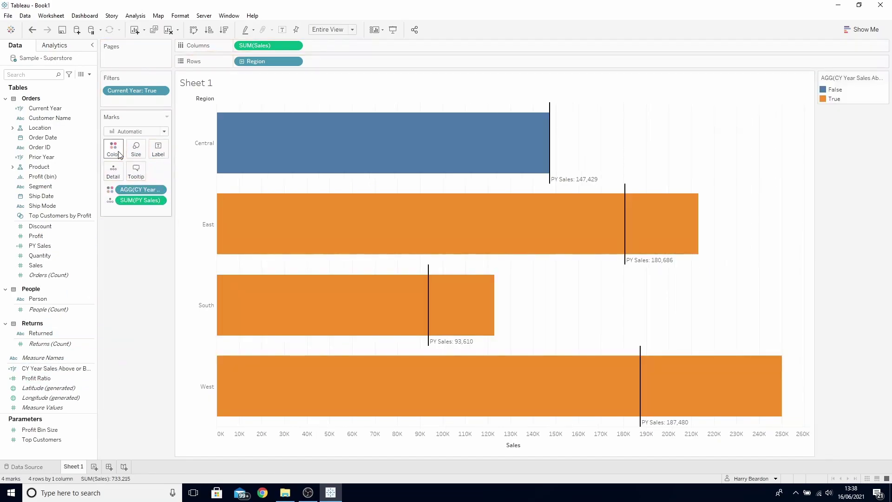
click(119, 154)
click(145, 179)
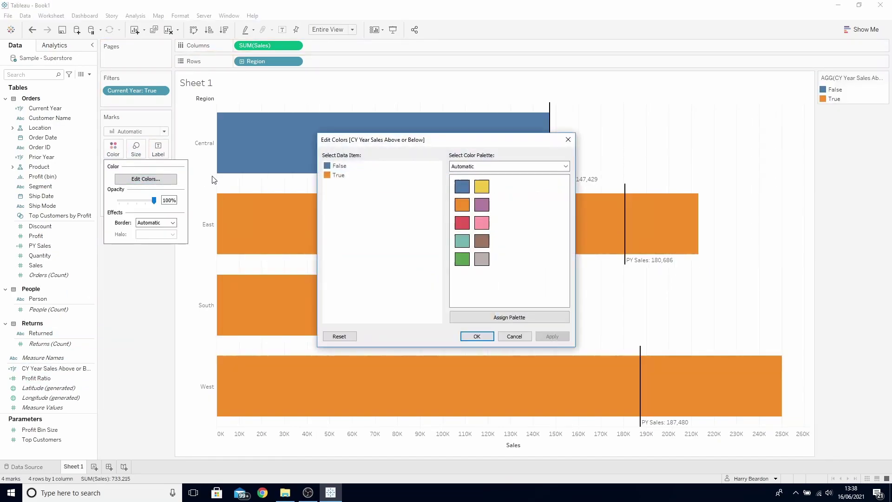
click(332, 177)
click(462, 187)
click(343, 165)
click(462, 222)
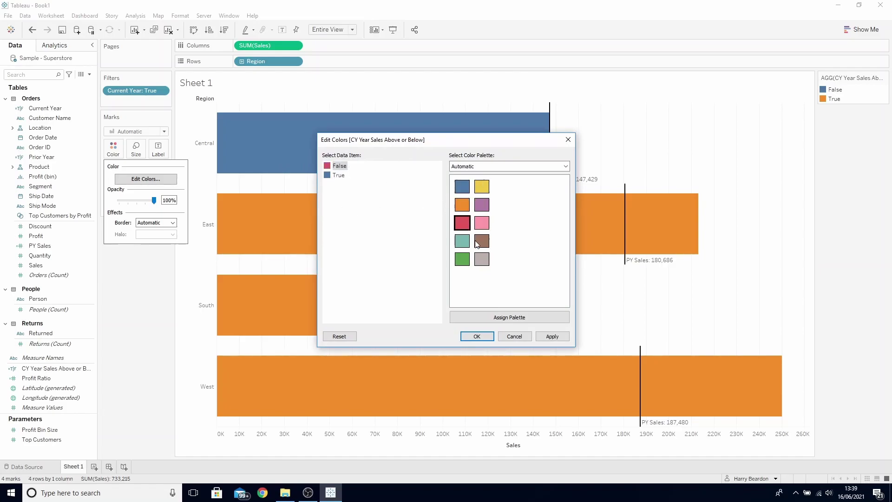
click(552, 336)
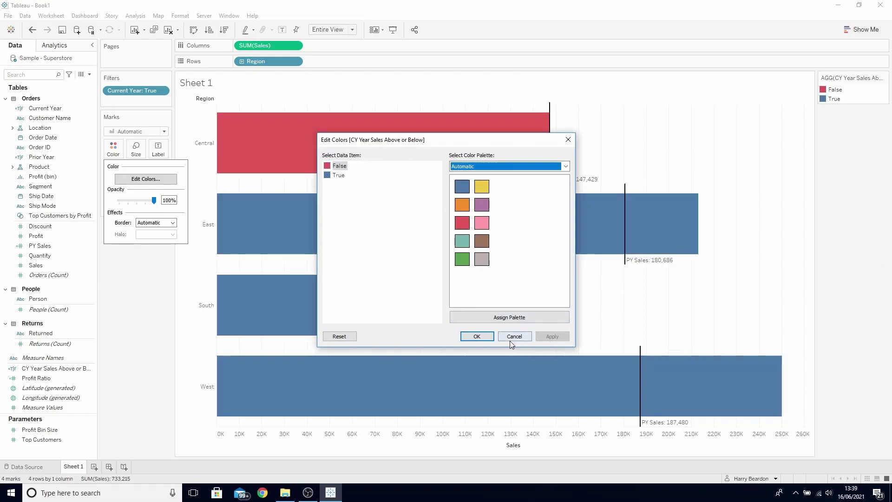
click(476, 336)
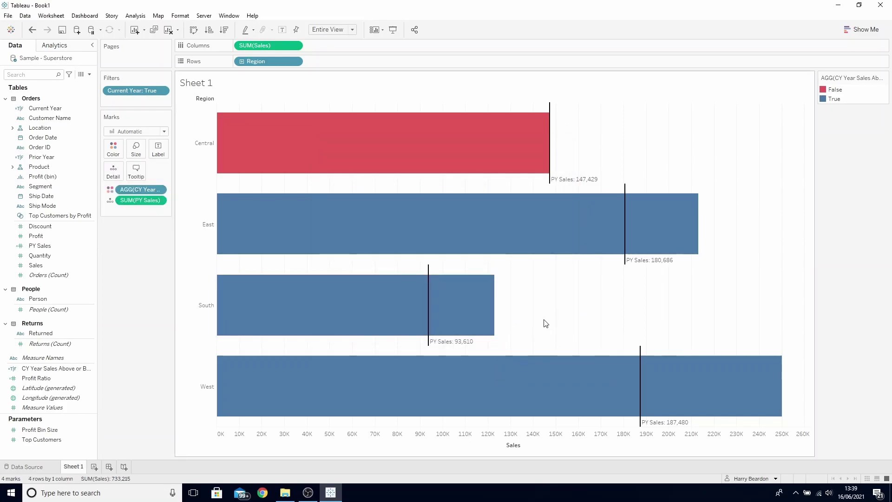
- Set both Grid Lines and Zero Lines to None in the sheet's Format Lines settings
right_click(546, 323)
click(581, 371)
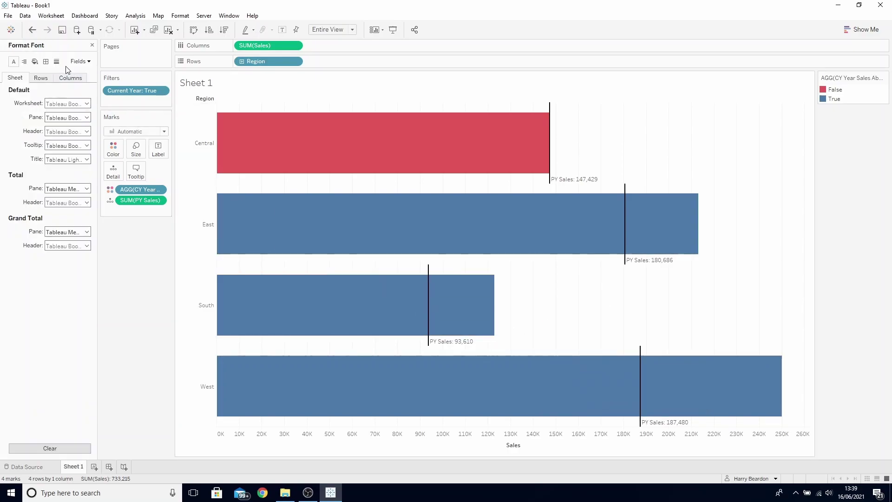
click(56, 62)
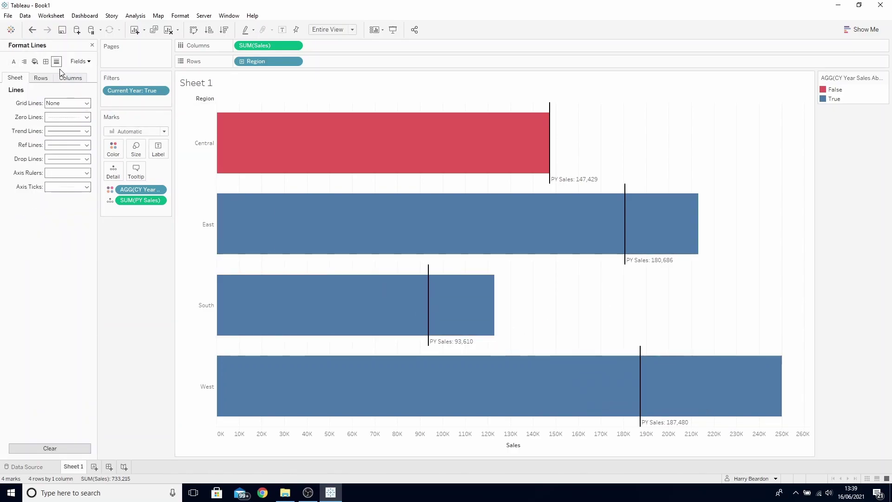
click(58, 103)
click(55, 119)
click(55, 120)
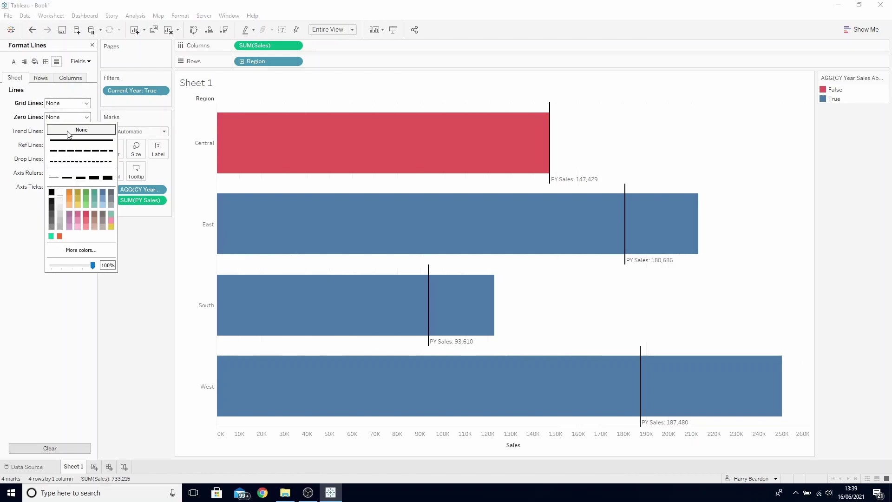
click(65, 129)
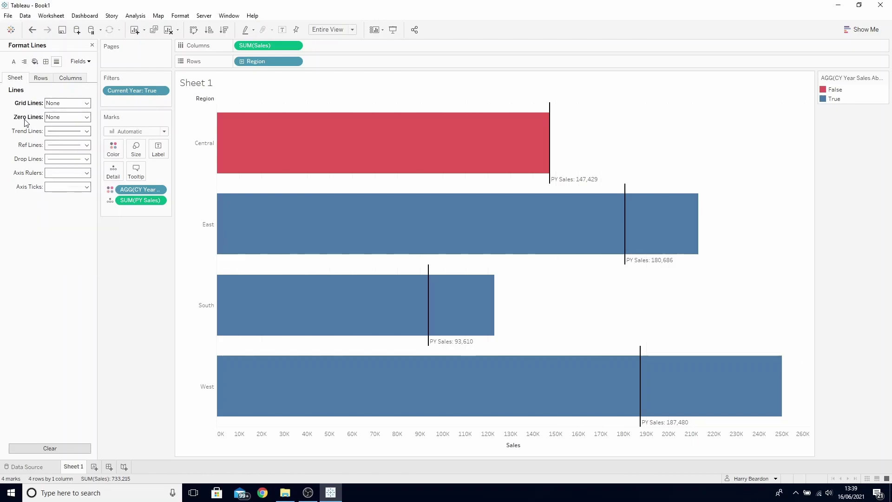
click(92, 45)
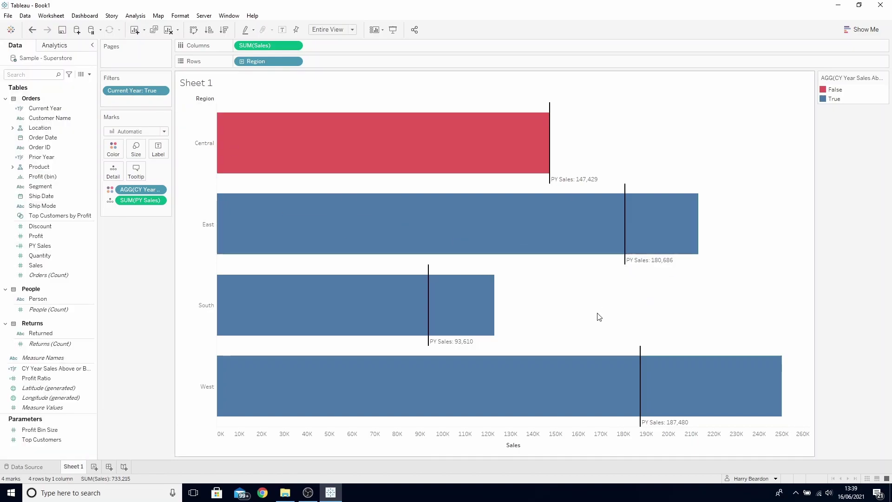
- Select PY Sales and Sales and edit their default number format
click(54, 246)
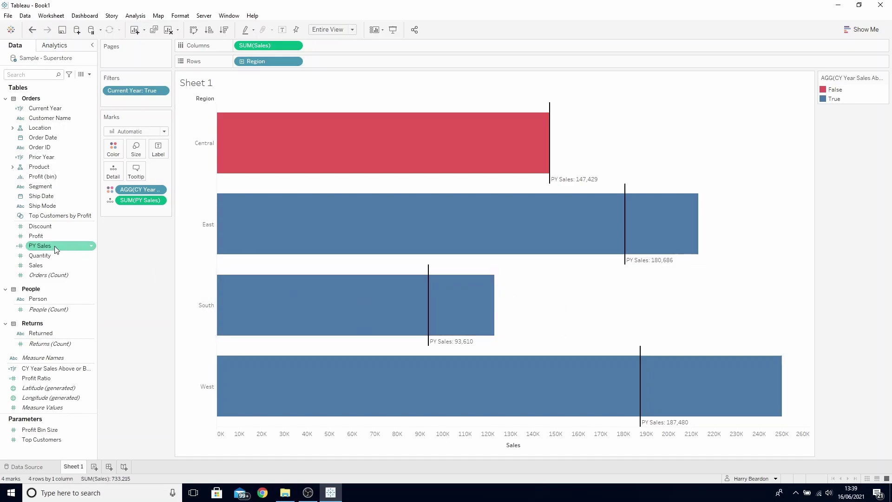
ctrl+click(50, 266)
right_click(49, 268)
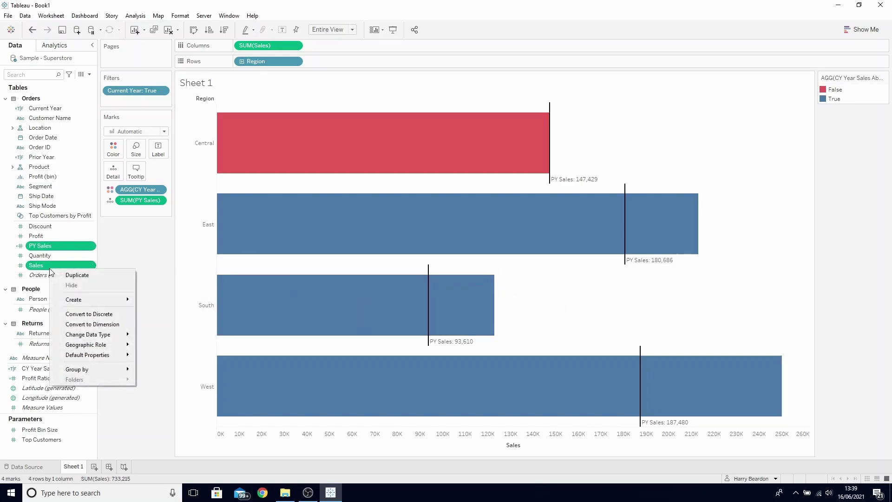
mouse_move(119, 358)
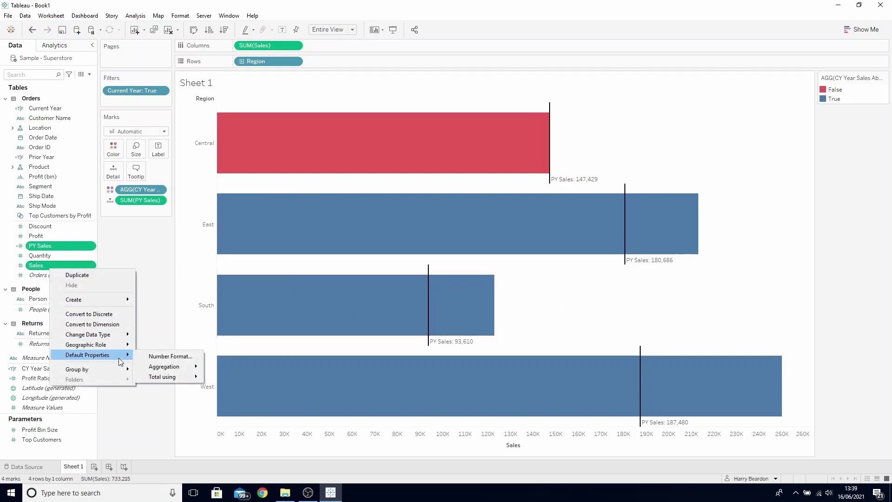
click(160, 356)
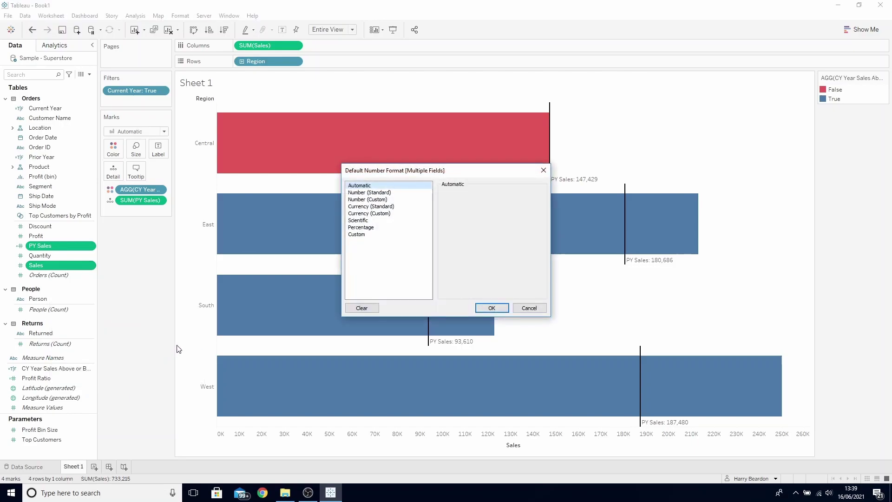
- Choose Currency (Custom) with 0 decimals, Thousands (K) units and a £ prefix
click(392, 214)
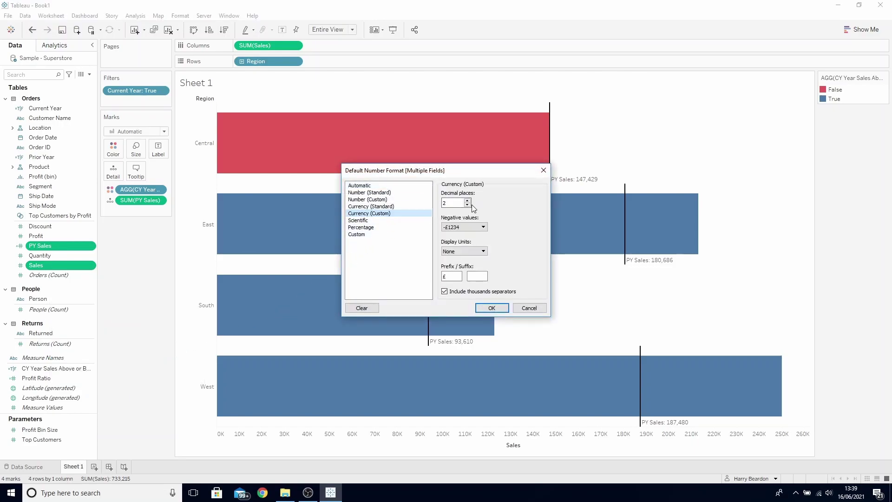
click(467, 205)
click(466, 205)
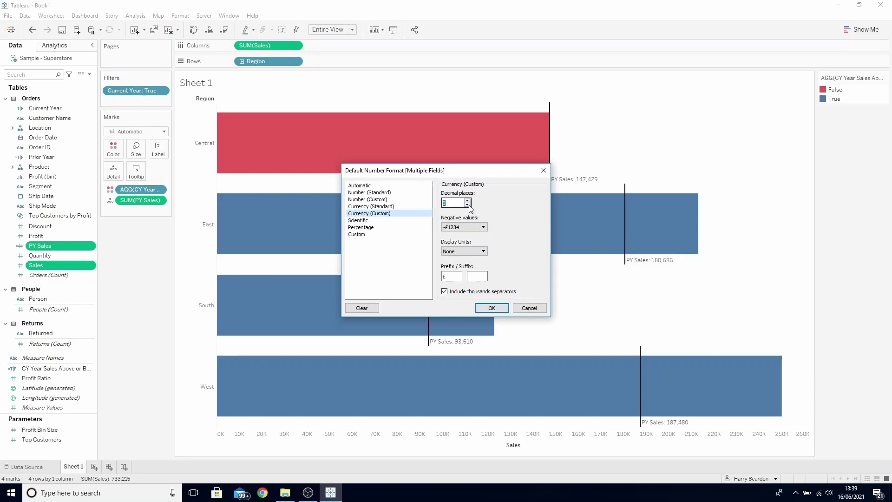
click(471, 251)
click(469, 264)
click(458, 276)
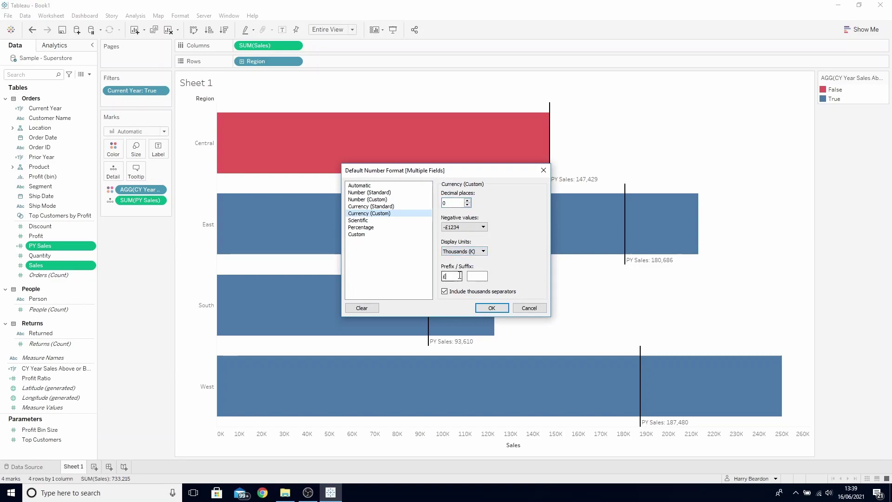
click(491, 308)
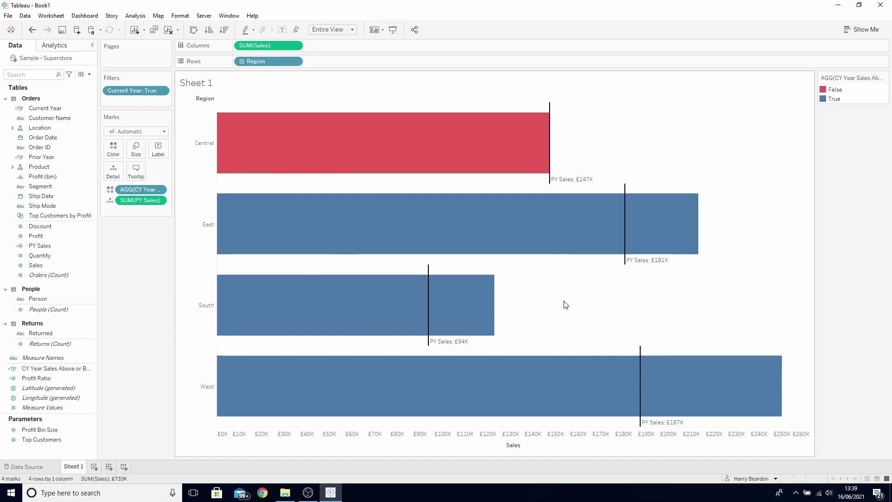